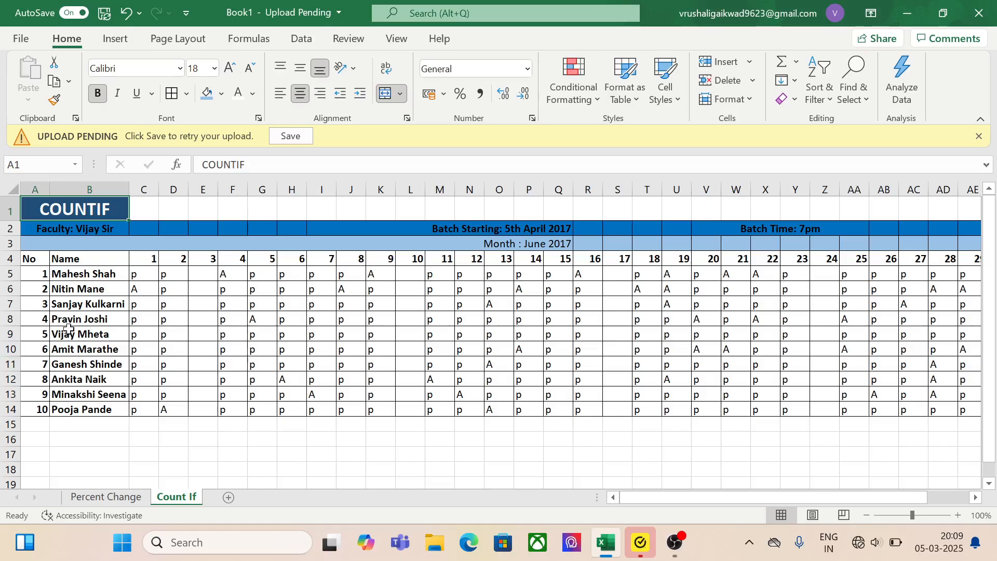
- Examine the attendance table from the student names across the row 4 headers to the Present Days and Absent Days columns
left_click(91, 272)
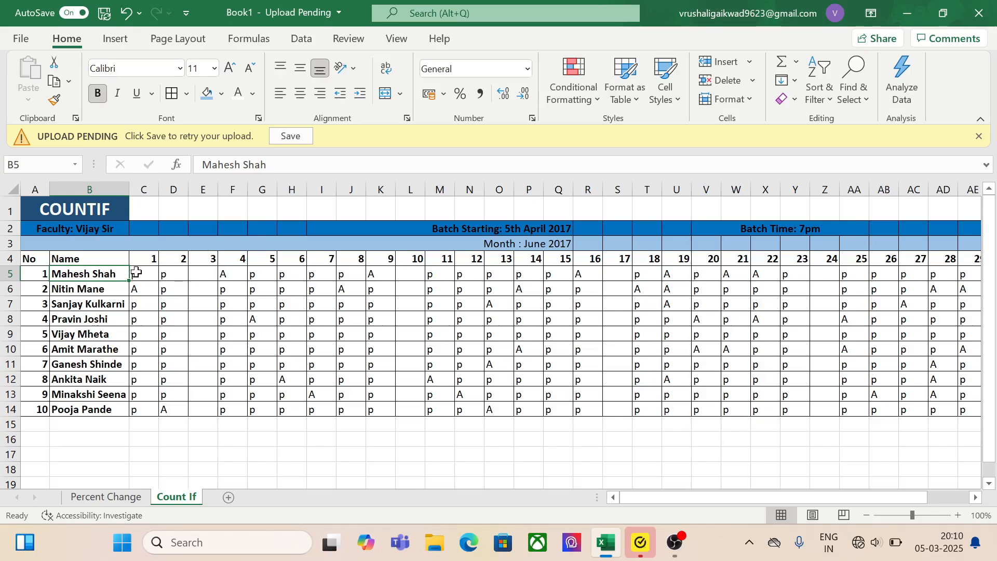
left_click(149, 263)
key("Right")
key("Right")
key("Right")
key("Right")
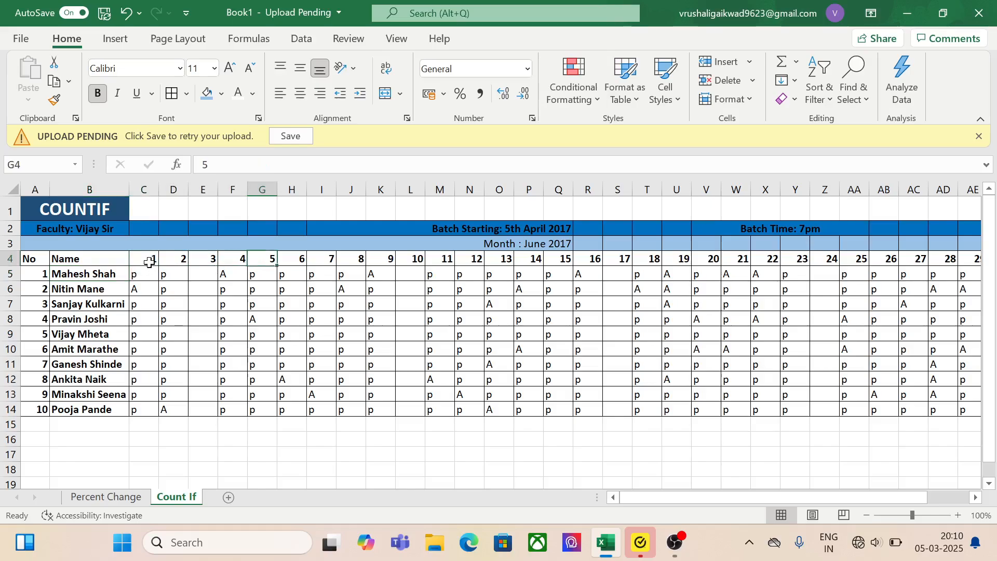
key("ctrl+Right")
key("ctrl+Right")
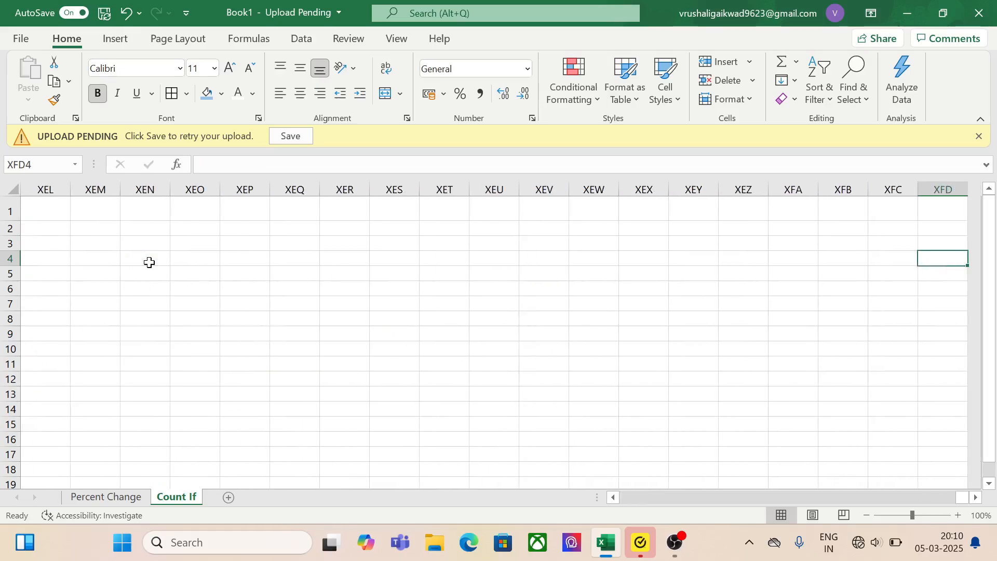
key("ctrl+Left")
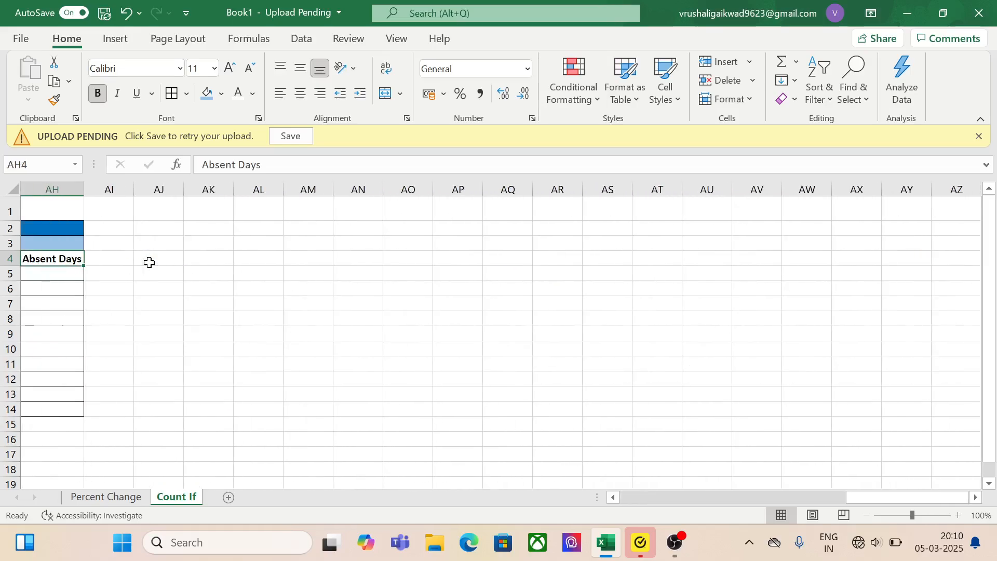
key("Left")
key("ctrl+Left")
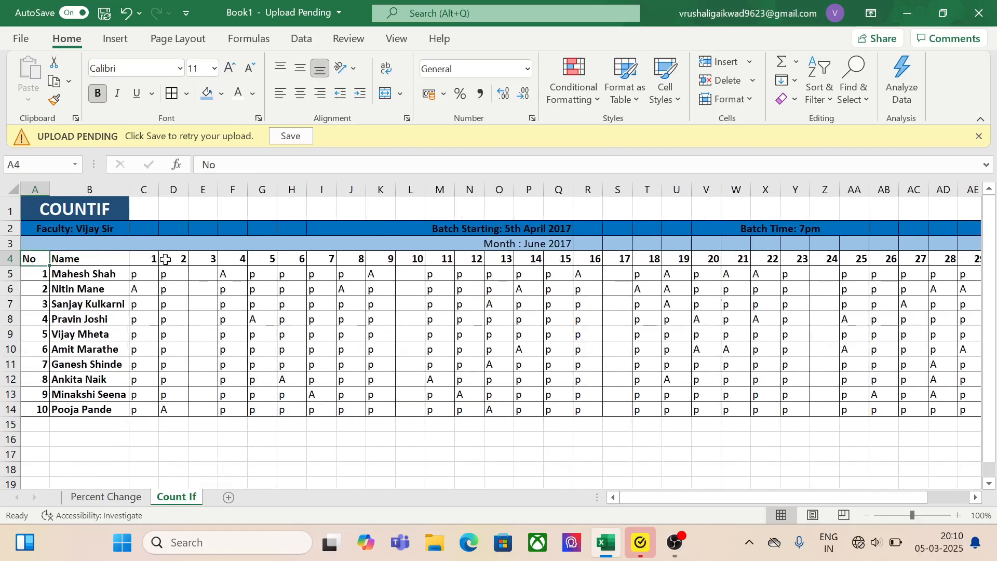
key("ctrl+Right")
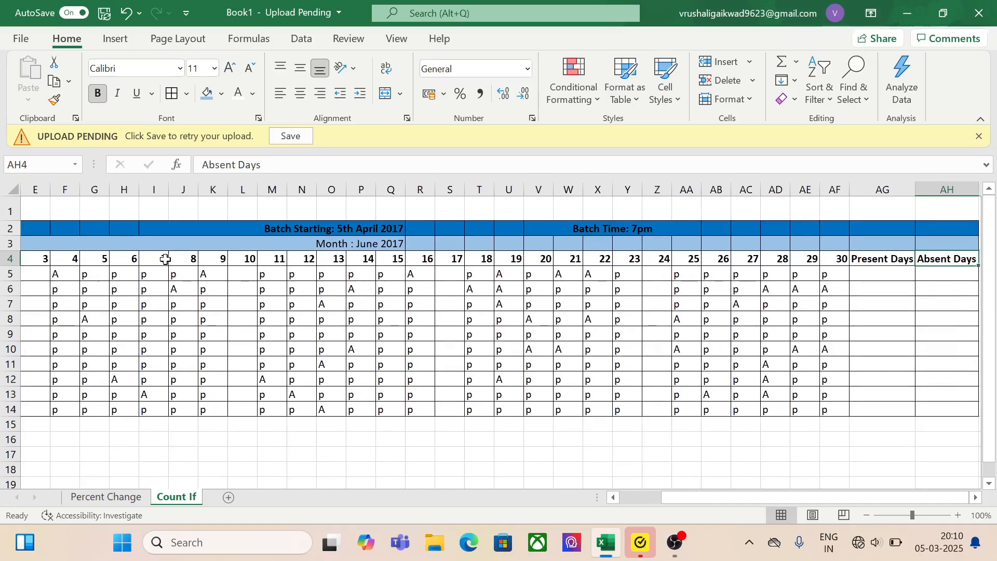
- Review the June 2017 day headers in row 4, going back from day 30 to day 1
key("Left")
key("Left")
key("Left")
key("Left")
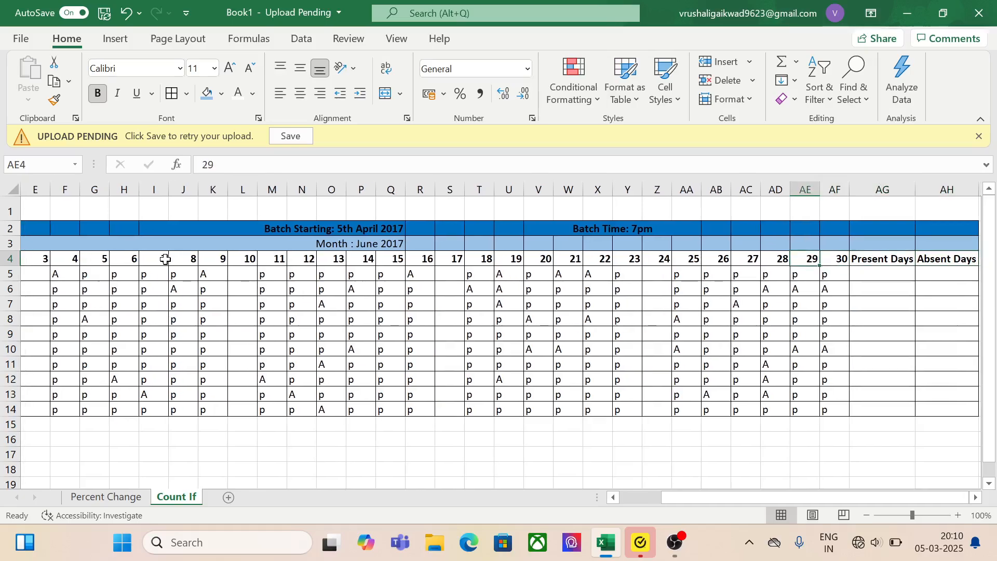
key("Left")
key("Left")
key("Left")
key("Left")
key("Left")
key("Left")
key("Left")
key("Left")
key("Left")
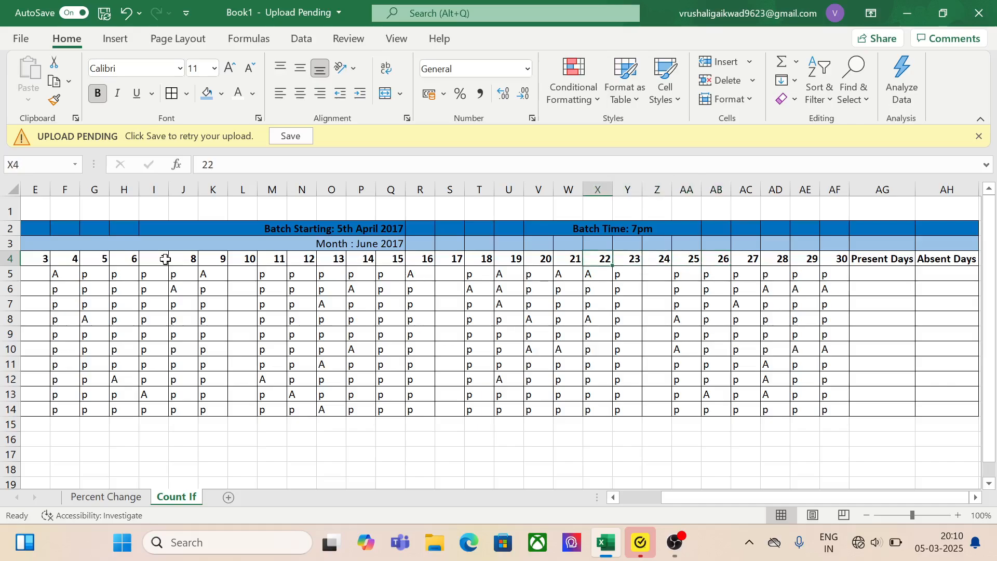
key("Left")
key("Left")
key("Left")
key("Left")
key("Left")
key("Left")
key("Left")
key("Left")
key("Left")
key("Left")
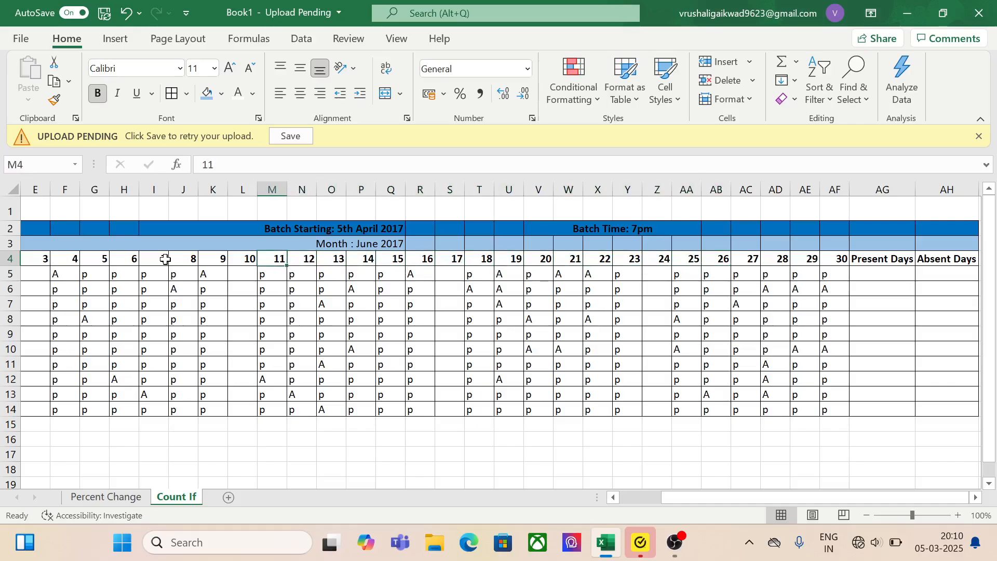
key("Left")
key("Left")
key("Left")
key("Left")
key("Left")
key("Left")
key("Left")
key("Left")
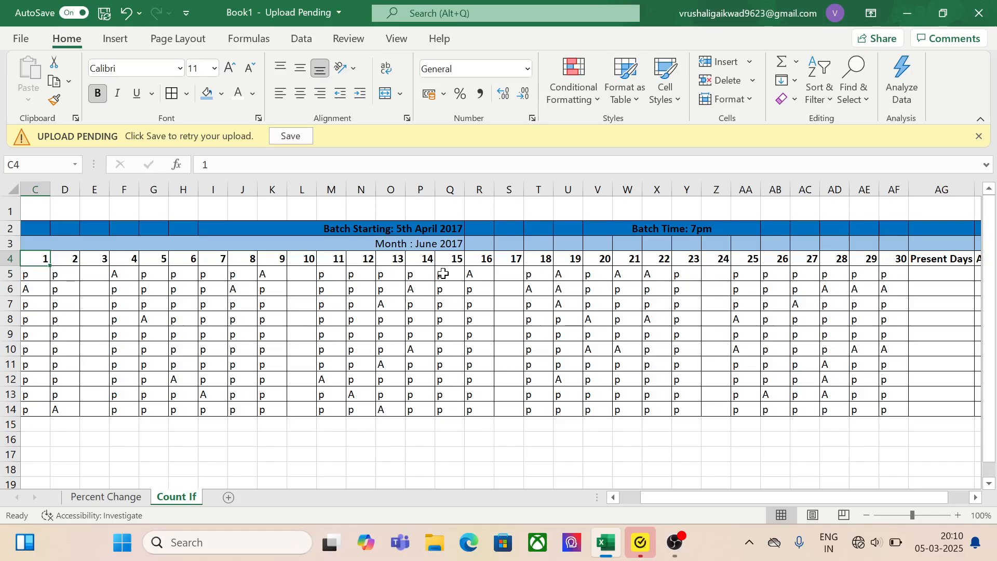
- Enter =COUNTIF(C5:AF5,"P") in AG5 to count the first student's present days
left_click(913, 275)
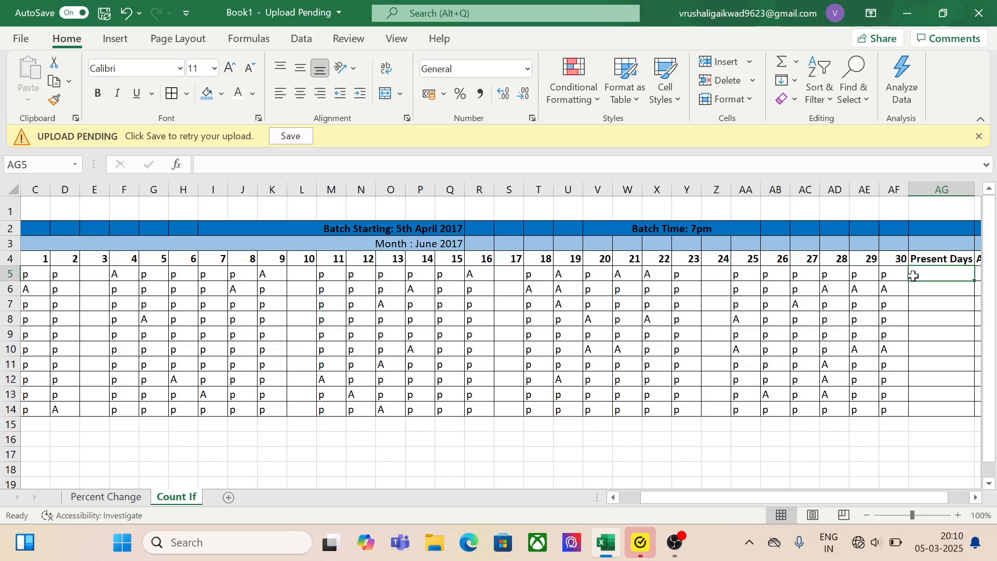
type("=")
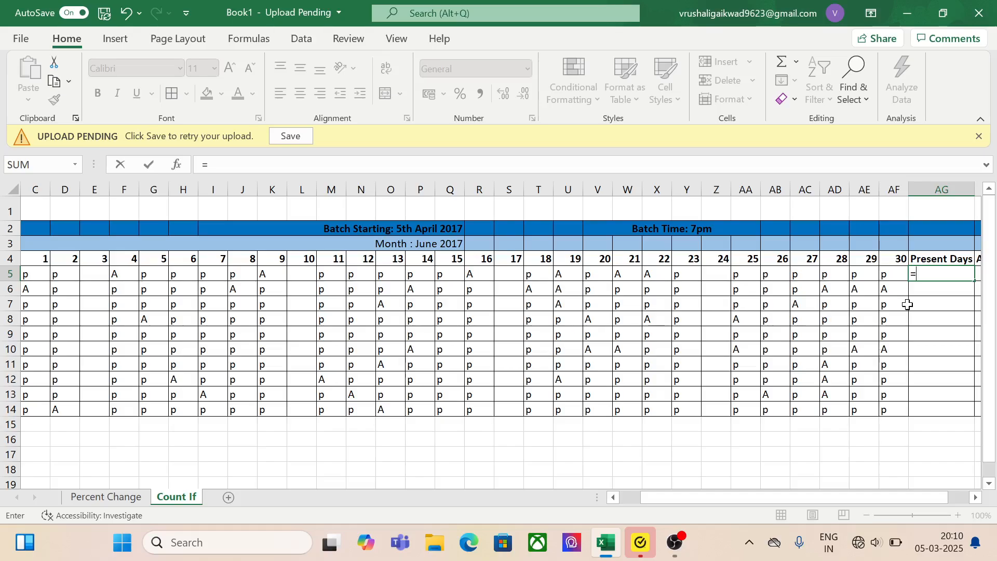
type("COUN")
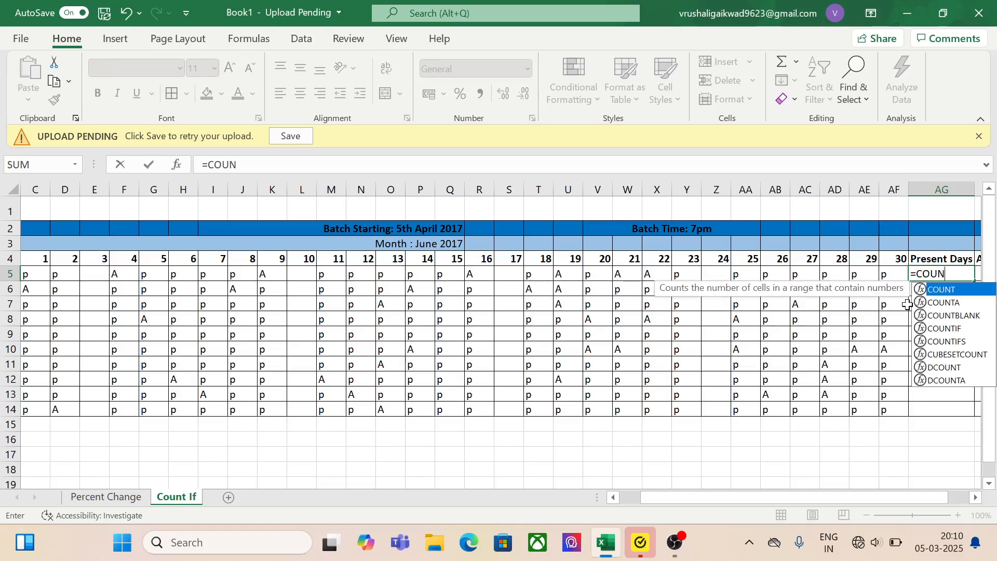
type("TIF")
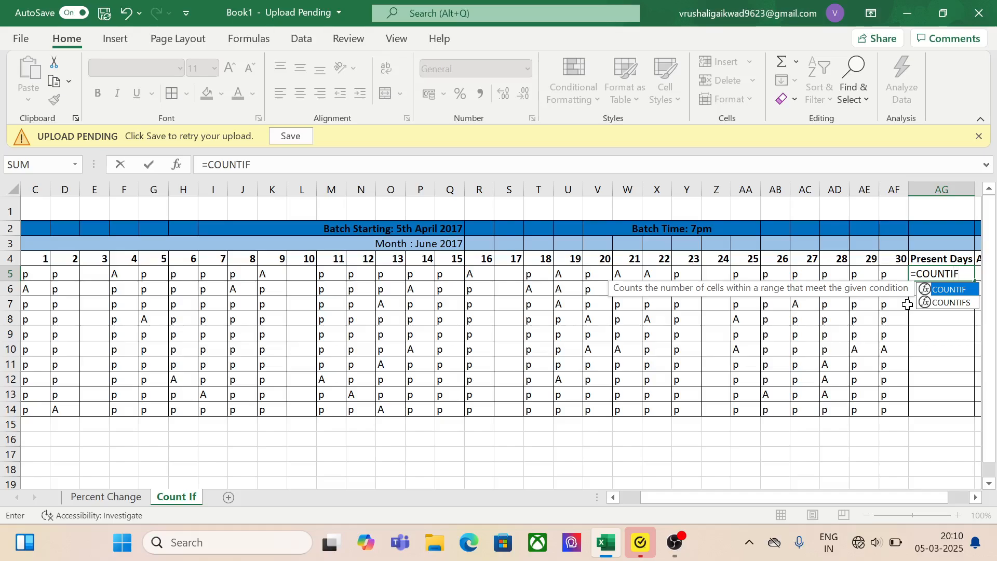
type("(")
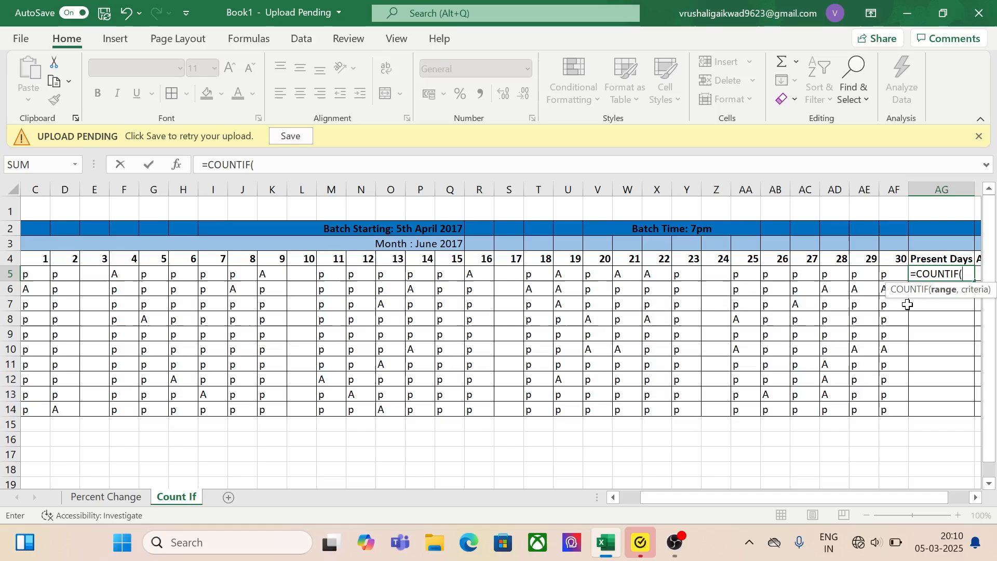
left_click(32, 279)
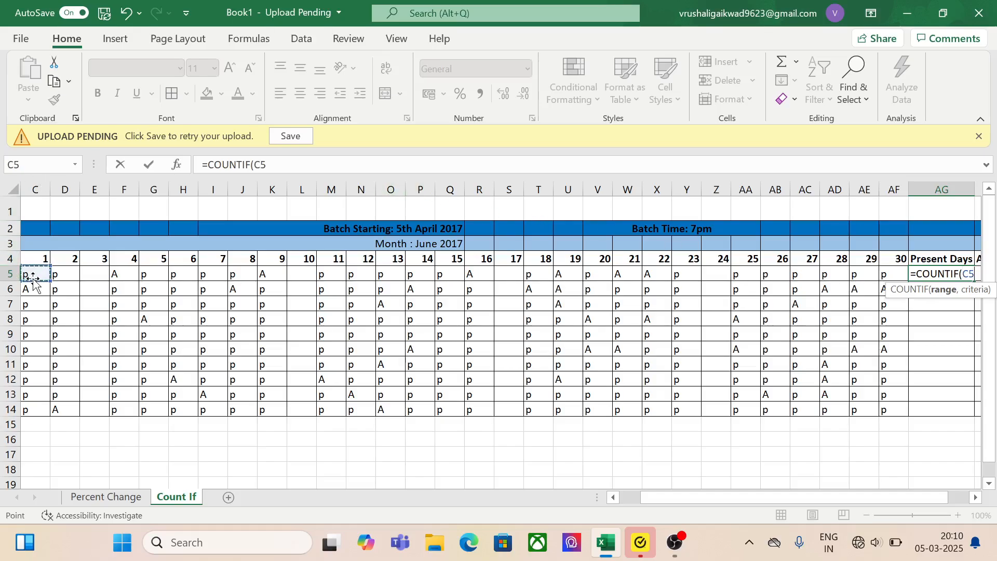
key("F8")
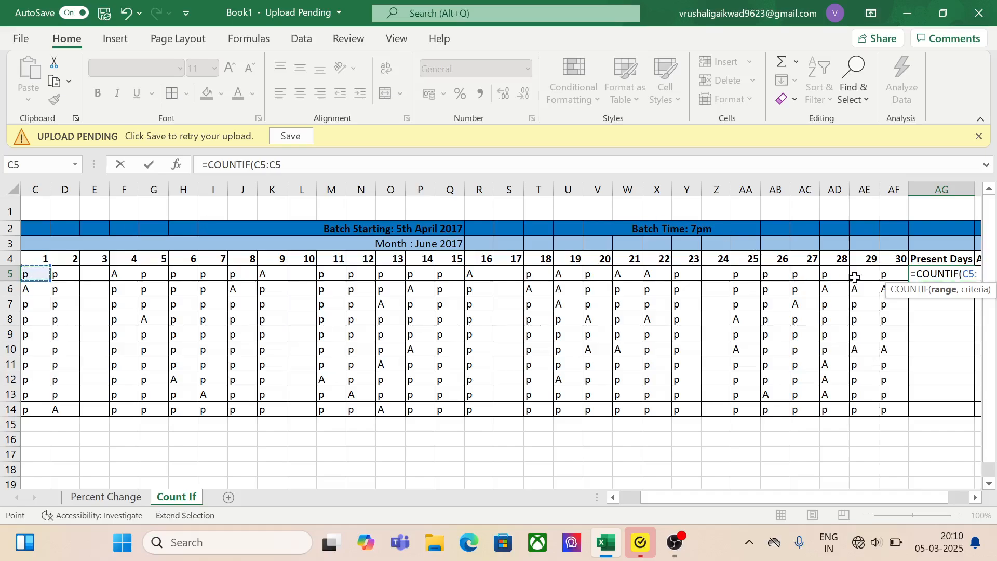
left_click(894, 277)
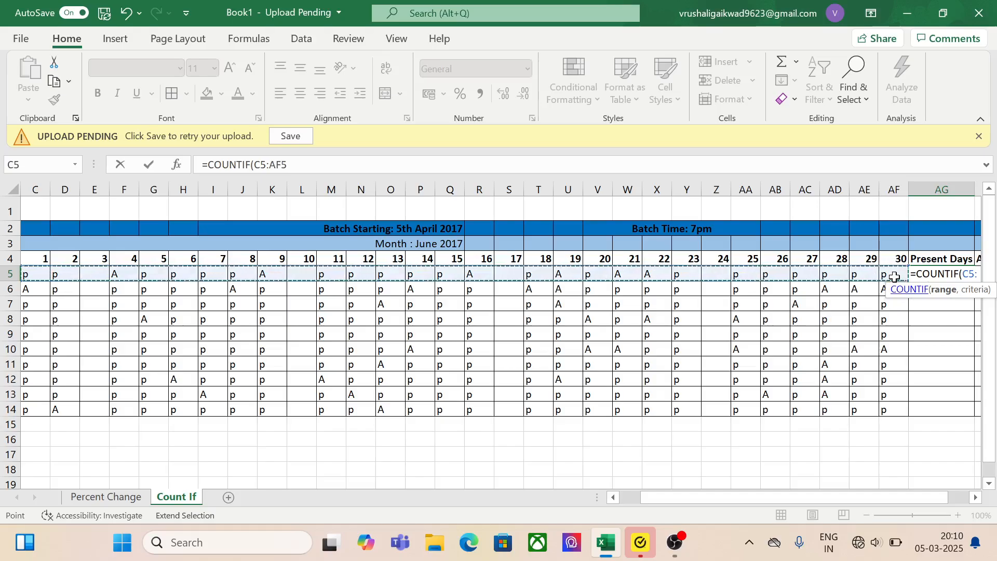
type(",")
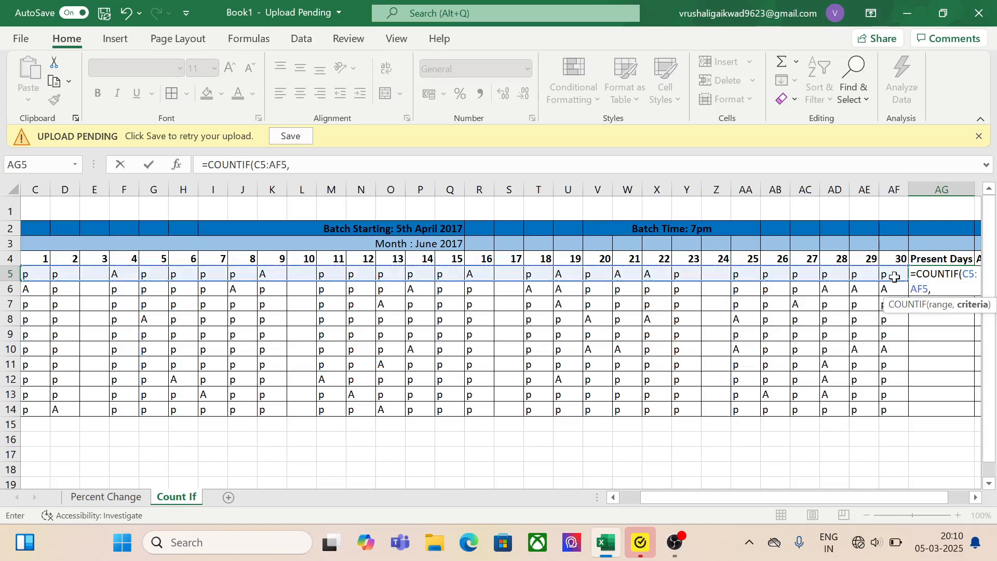
type("\"")
type("P\")")
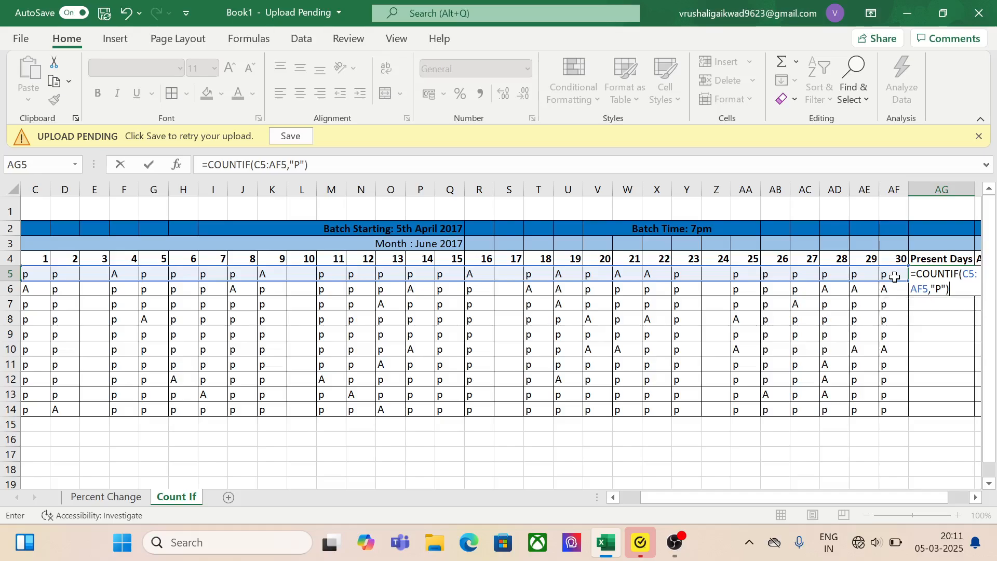
key("Return")
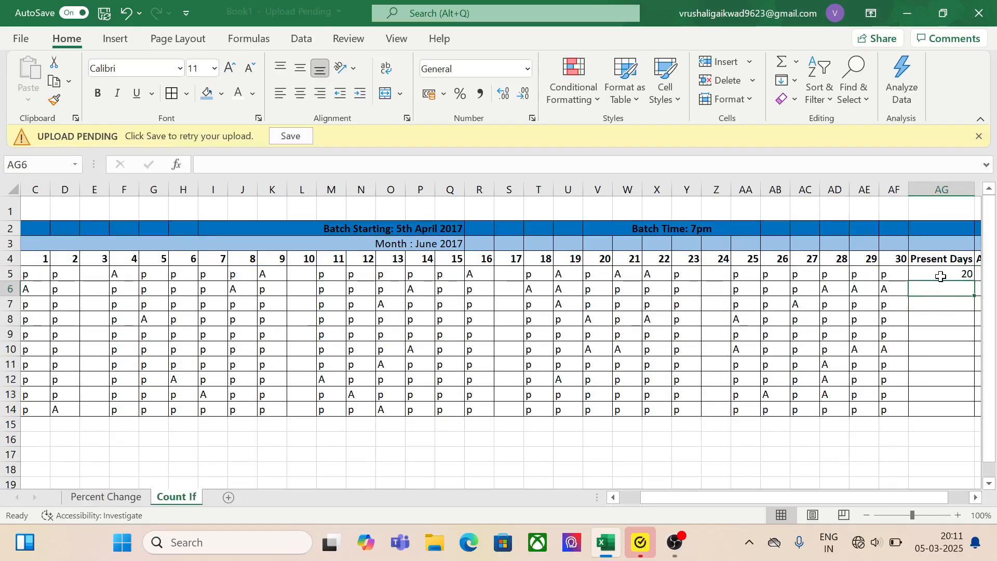
- Fill the Present Days formula from AG5 down to AG14 for all the students
left_click(968, 274)
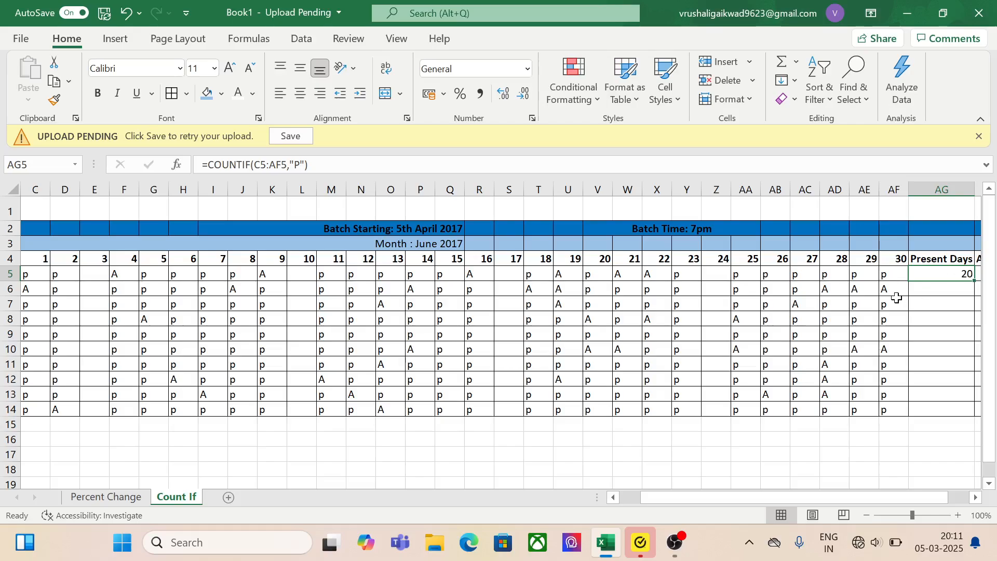
double_click(975, 281)
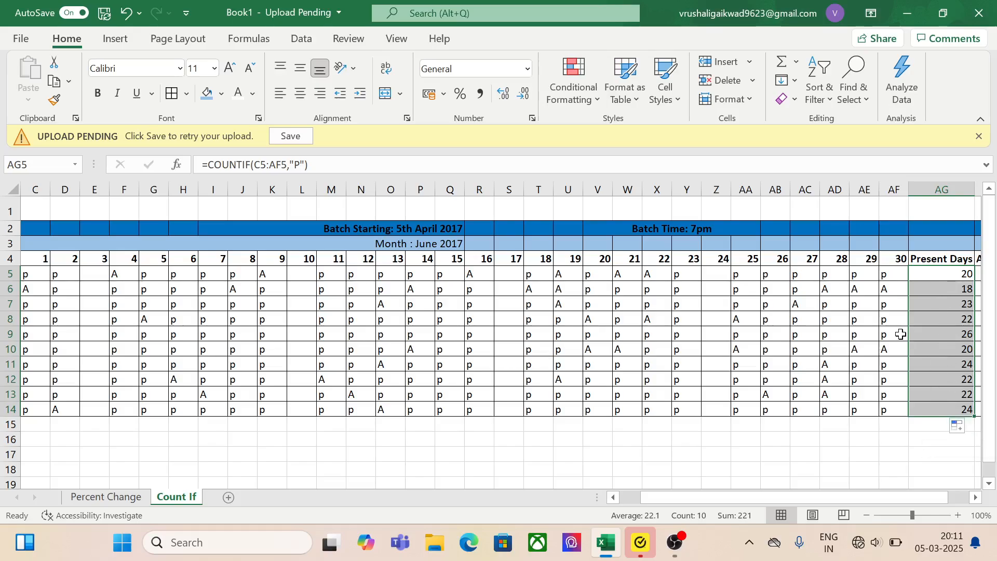
key("Right")
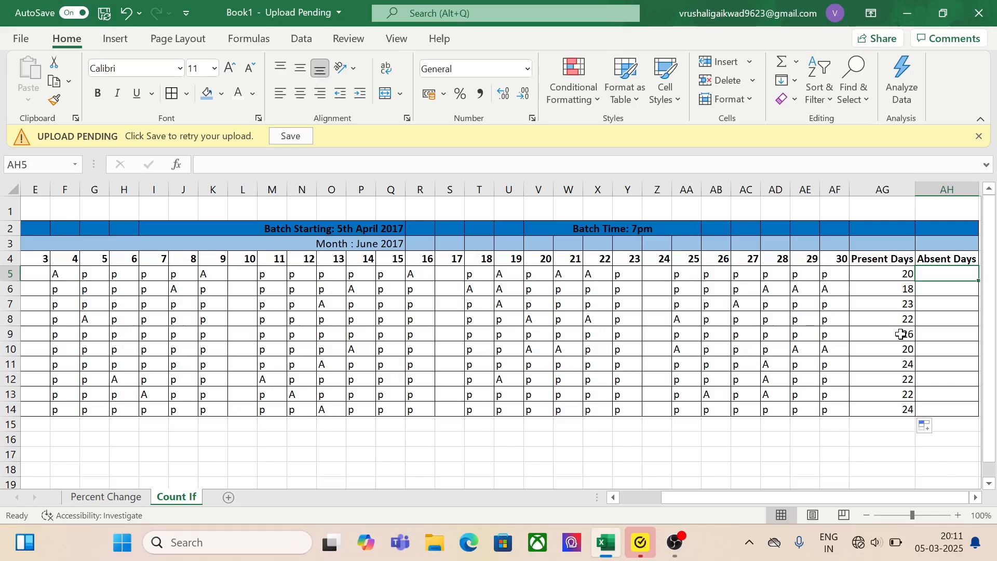
- Examine the first student's daily attendance marks in row 5 across the day columns
key("Left")
key("Left")
key("Left")
key("Left")
key("Left")
key("Left")
key("Left")
key("Left")
key("Left")
key("Left")
key("Left")
key("Left")
key("Left")
key("Left")
key("Left")
key("Left")
key("Left")
key("Left")
key("Left")
key("Left")
key("Left")
key("Left")
key("Left")
key("Left")
key("Left")
key("Left")
key("Left")
key("Left")
key("Left")
key("Left")
key("Left")
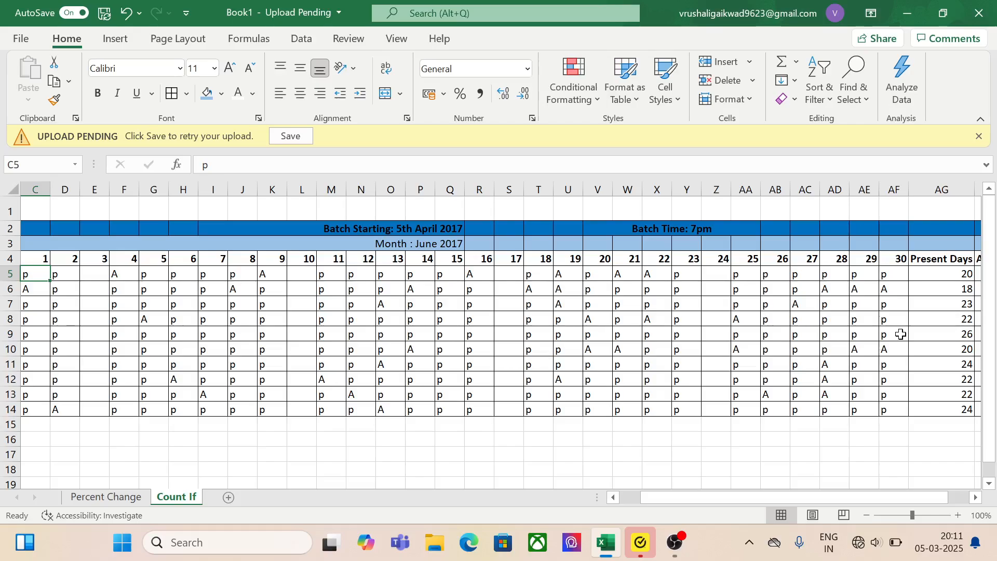
key("Right")
key("Right")
key("Right")
key("Right")
key("Right")
key("Right")
key("Right")
key("Right")
key("Right")
key("Right")
key("Right")
key("Right")
key("Right")
key("Right")
key("Right")
key("Right")
key("Right")
key("Right")
key("Right")
key("Right")
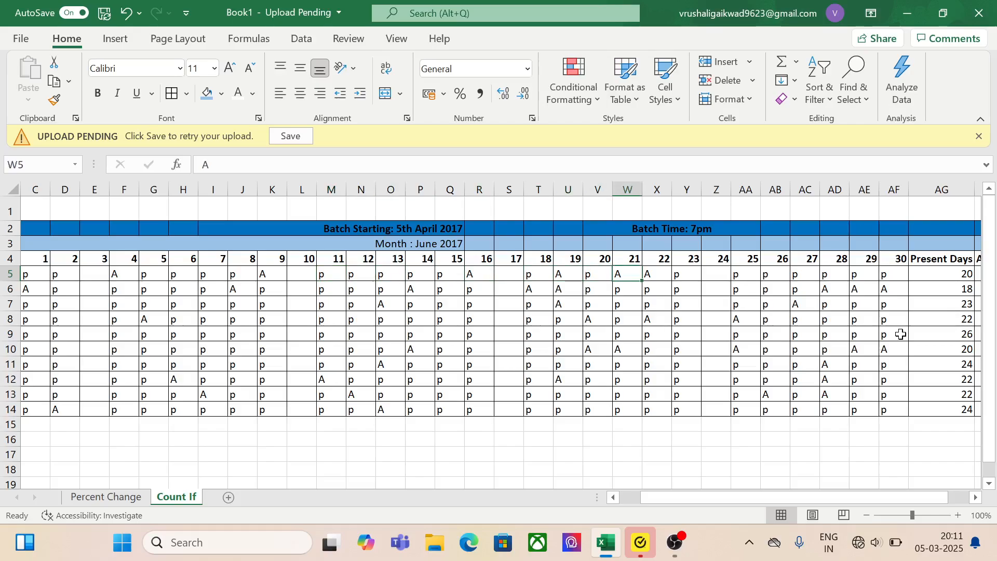
- Enter =COUNTIF(C5:AF5,"A") in AH5 to count the first student's absent days
left_click(976, 497)
left_click(976, 497)
left_click(976, 497)
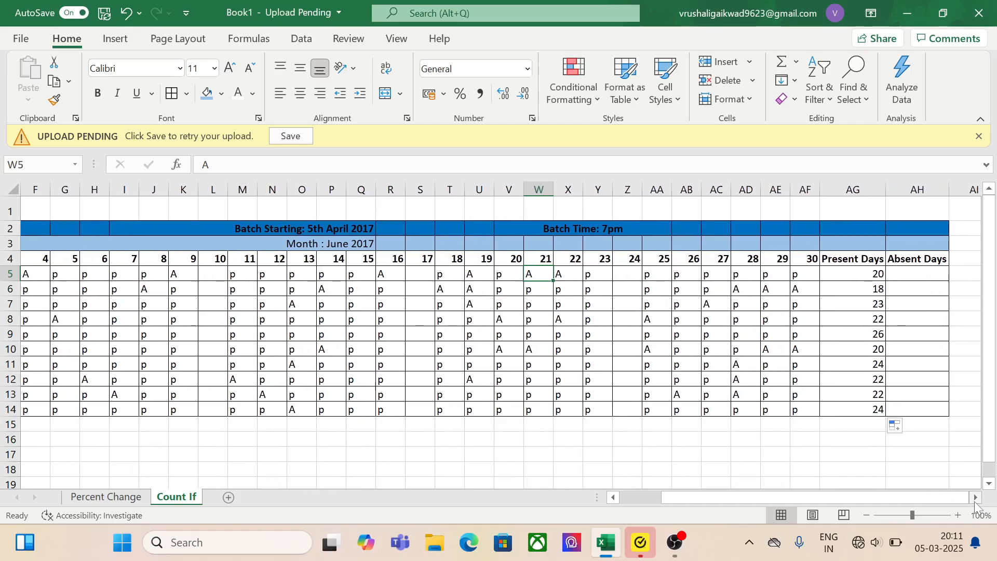
left_click(925, 272)
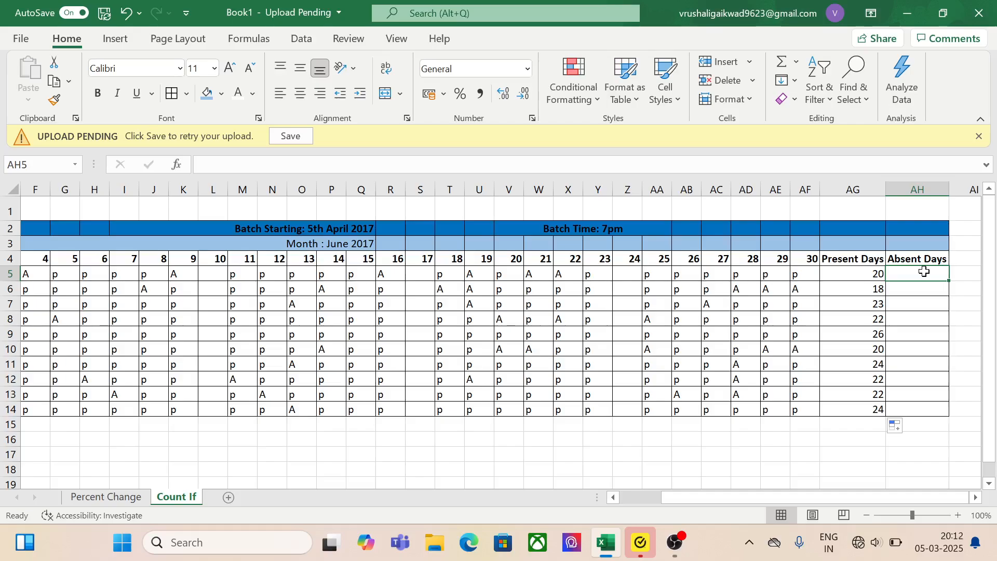
type("=")
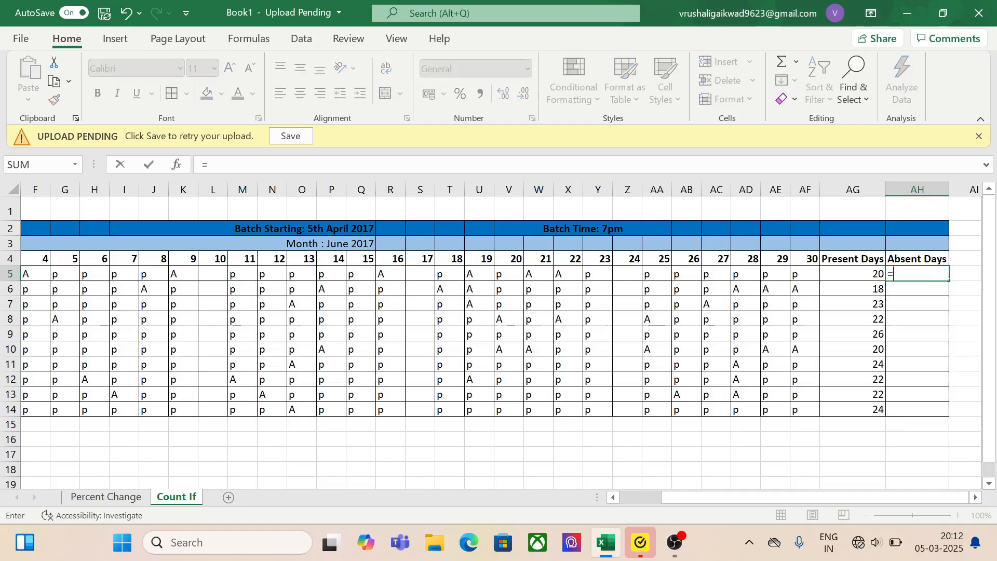
type("COUNT")
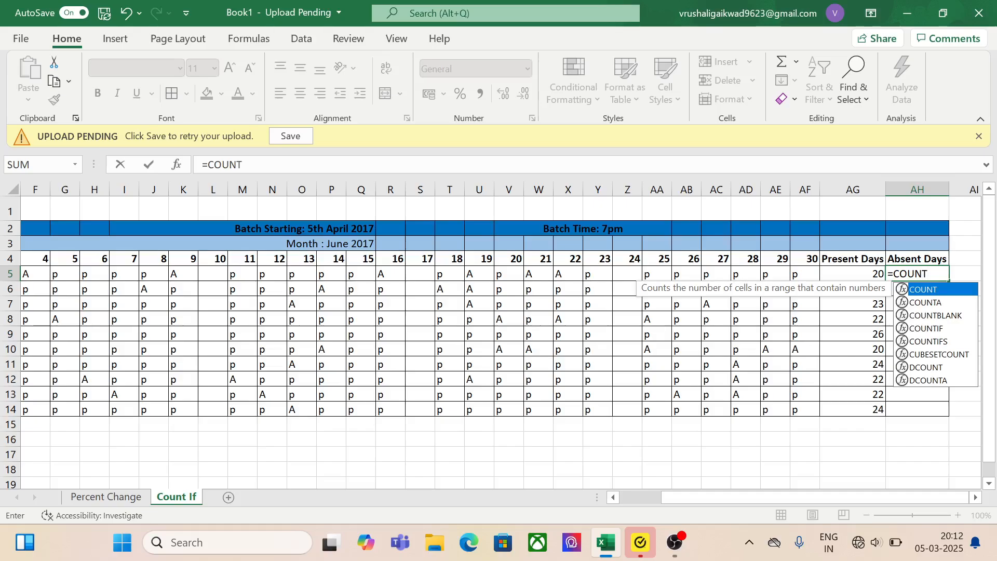
type("IF")
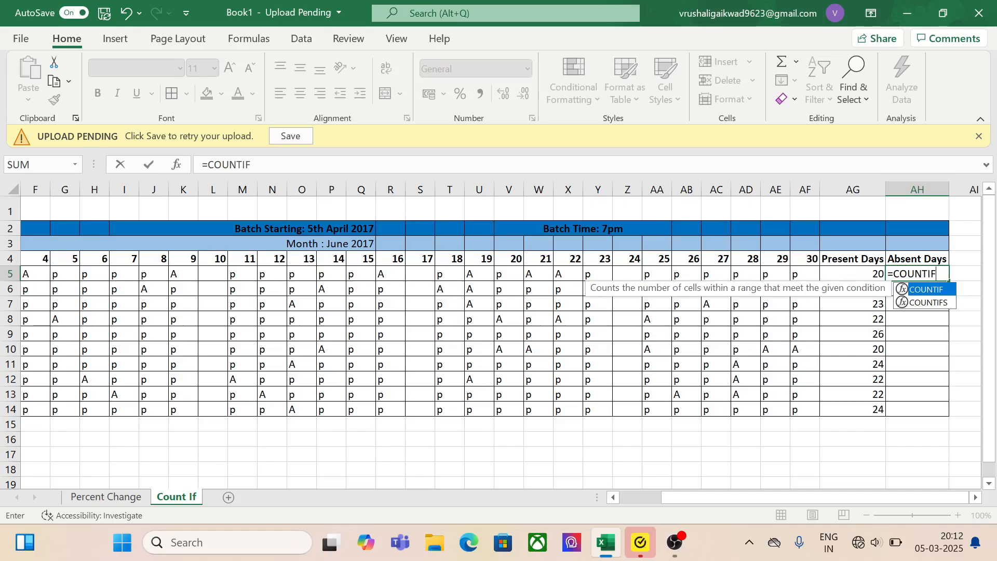
type("(")
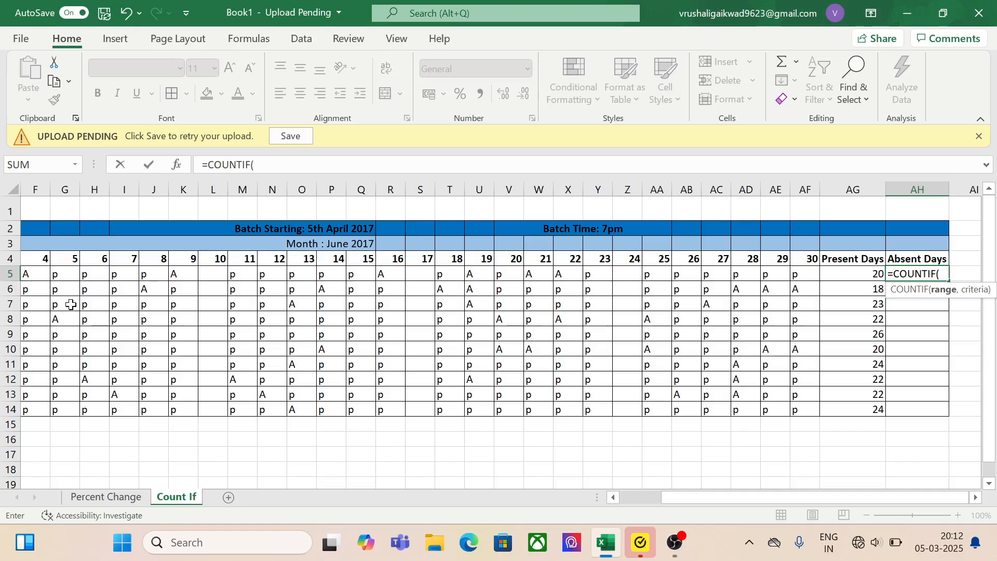
type("C")
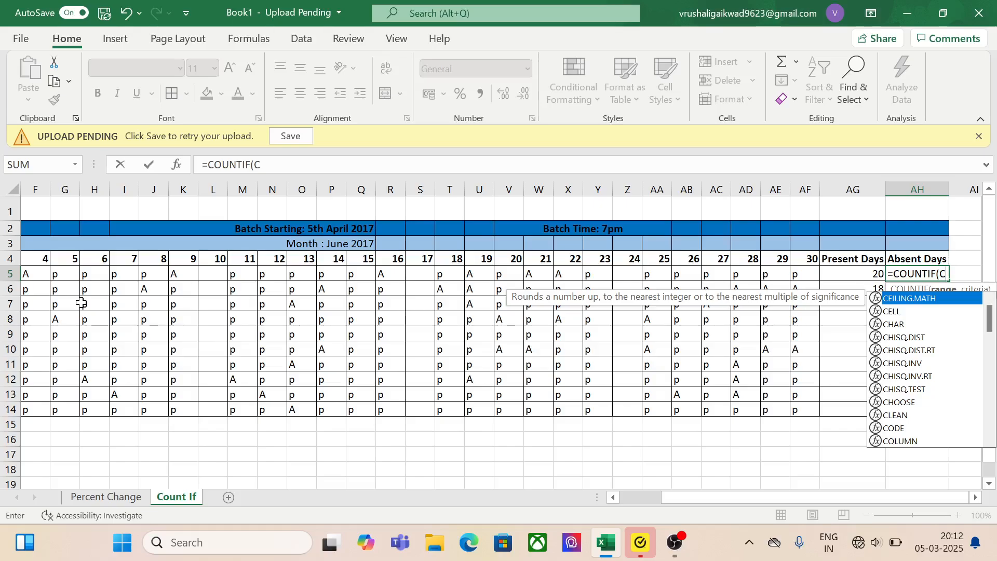
type("5")
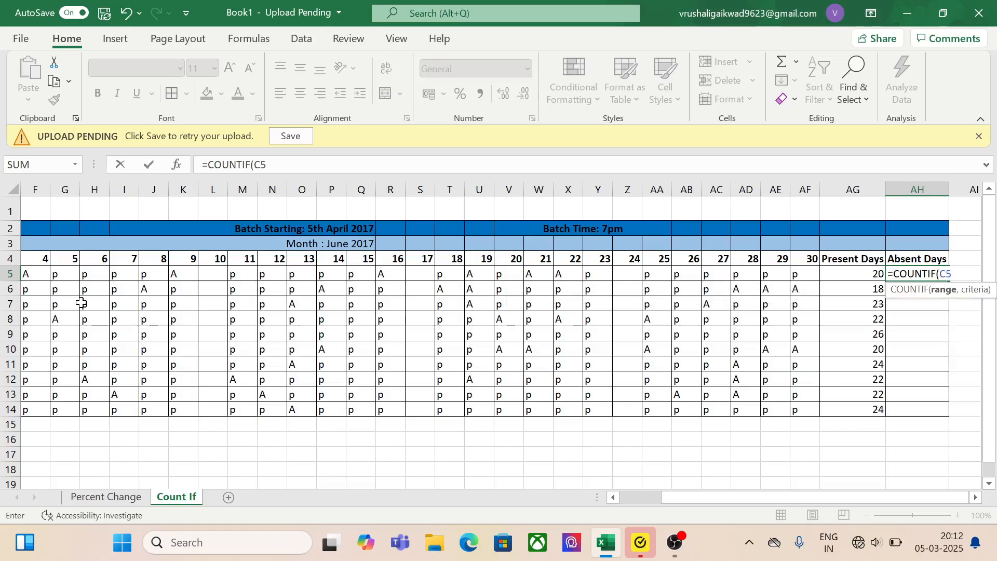
type(":")
left_click(804, 280)
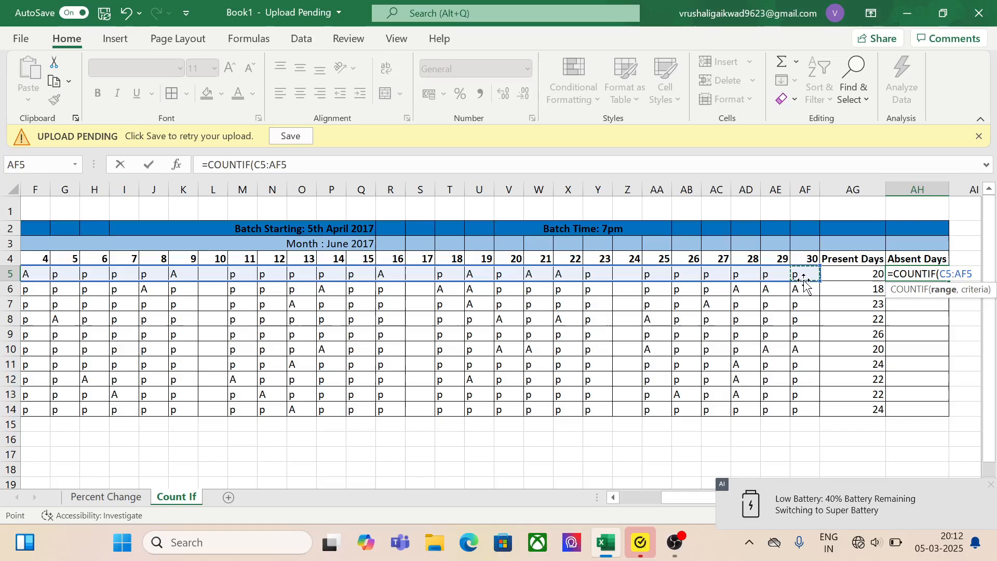
type(",\"")
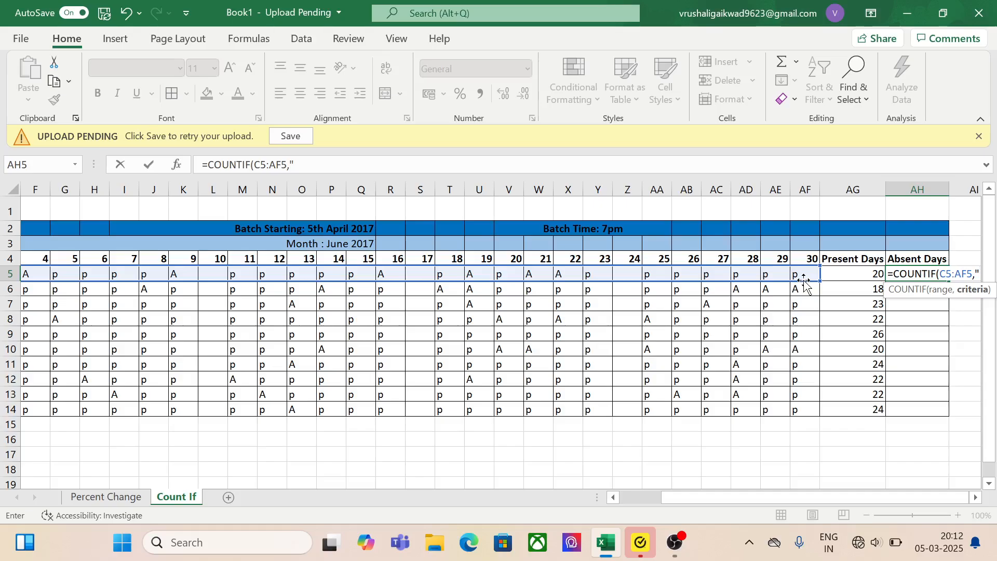
type("a")
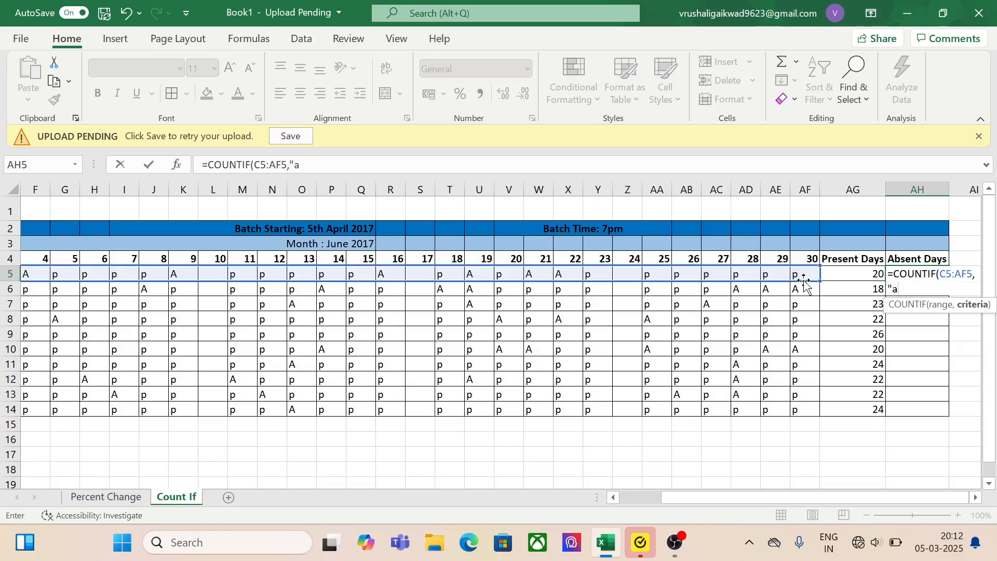
key("BackSpace")
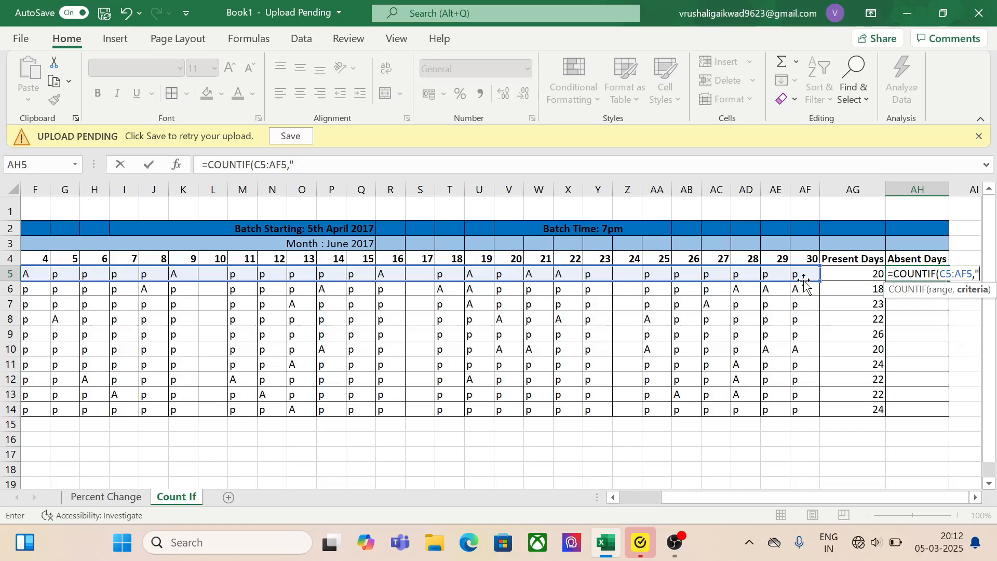
type("A\")")
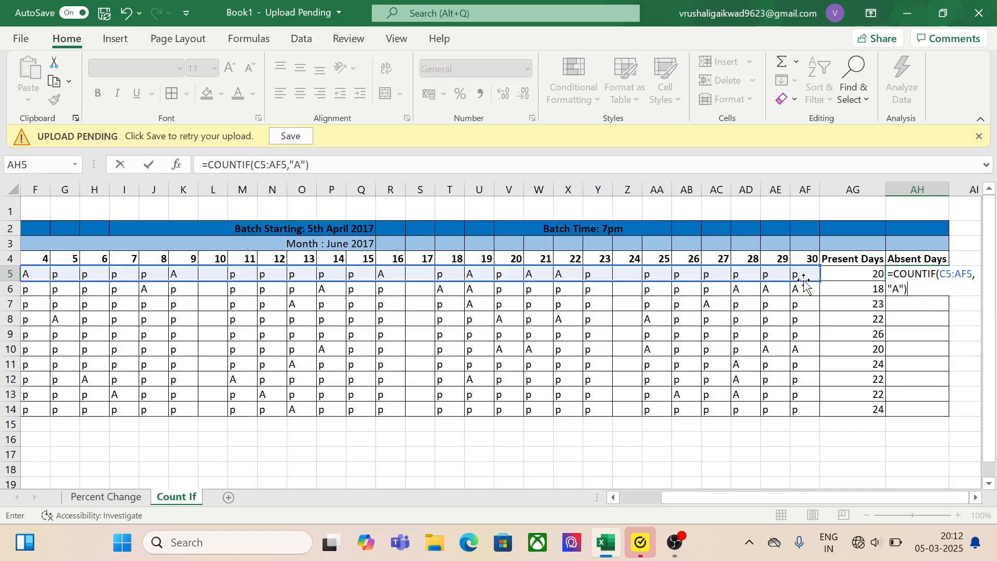
key("Return")
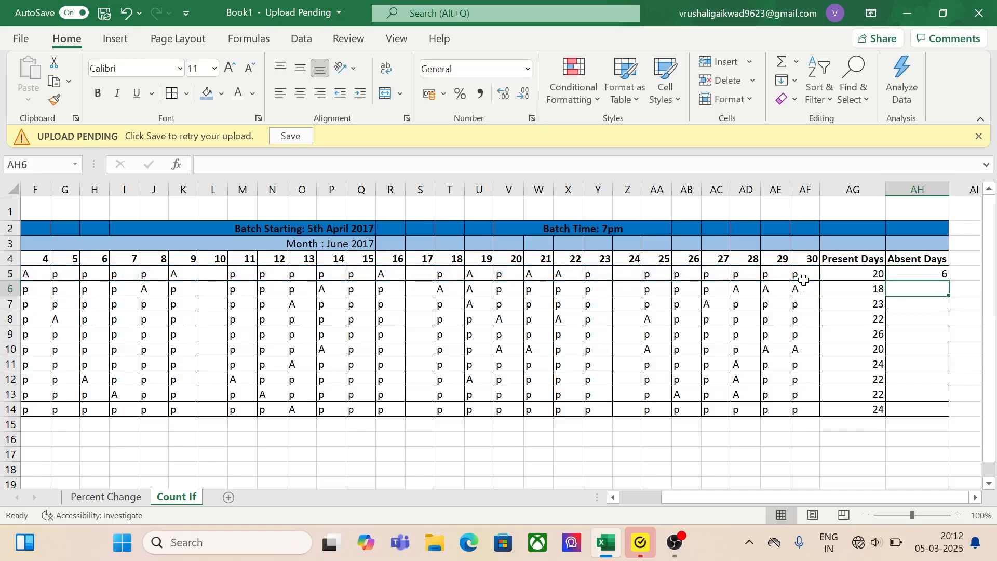
- Fill the Absent Days formula from AH5 down to AH14 for all the students
left_click(915, 273)
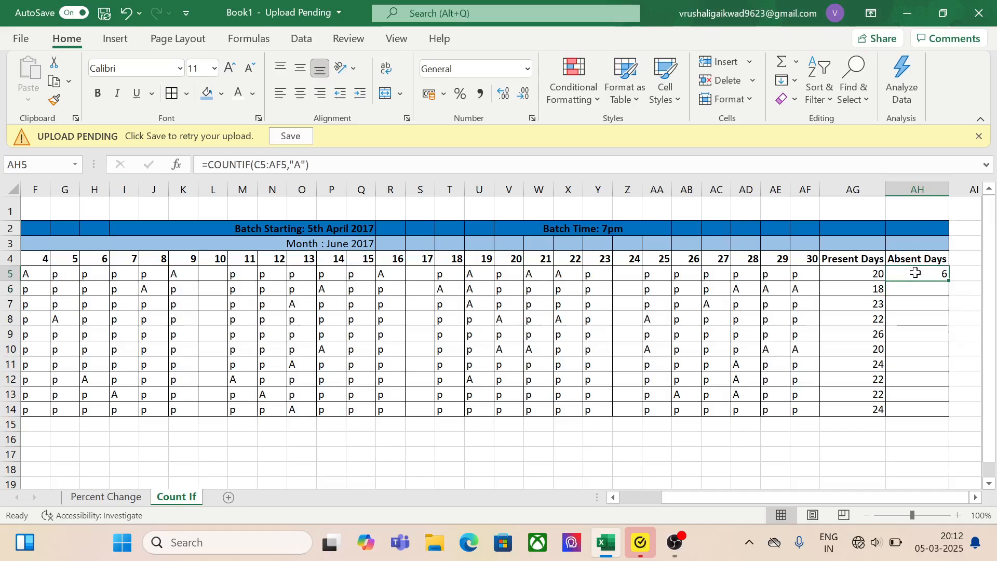
double_click(948, 281)
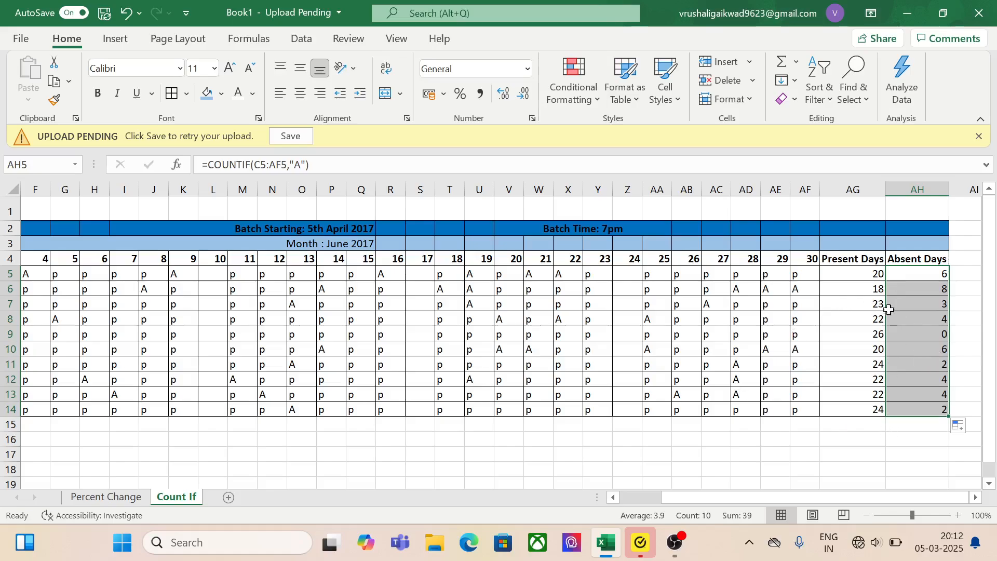
- Change the day 30 attendance mark in AF9 to "a" to test that the present and absent counts update
left_click(798, 336)
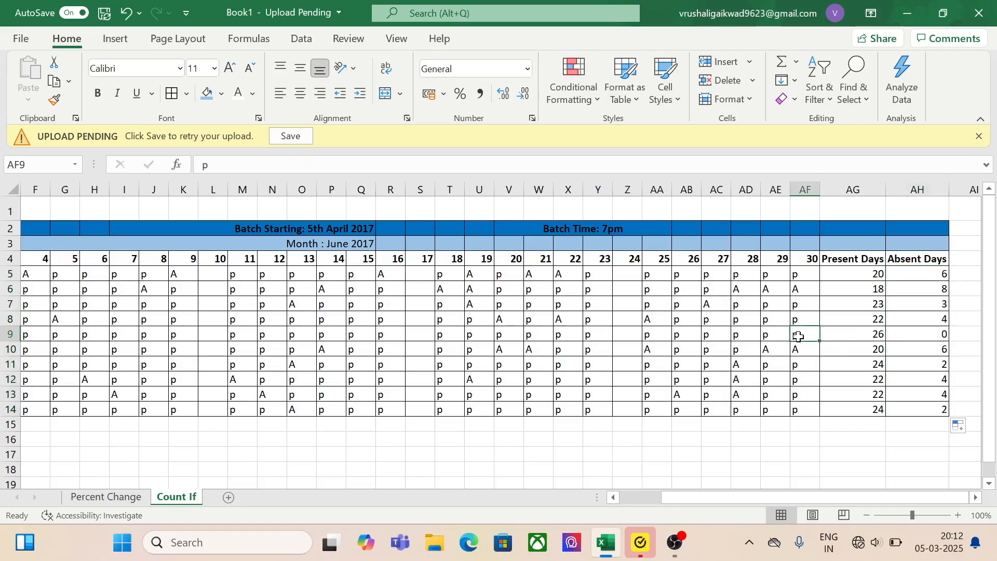
type("a")
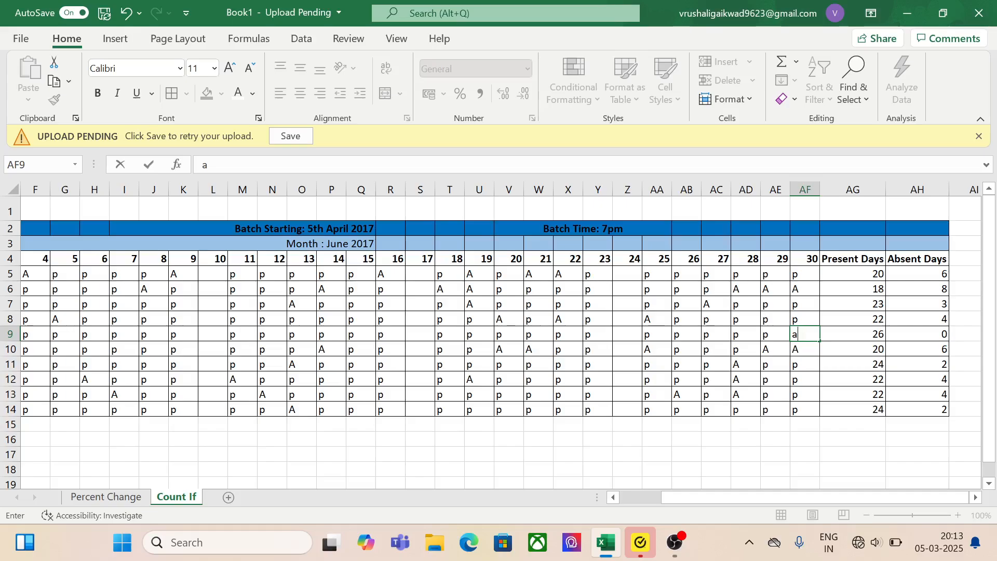
key("Return")
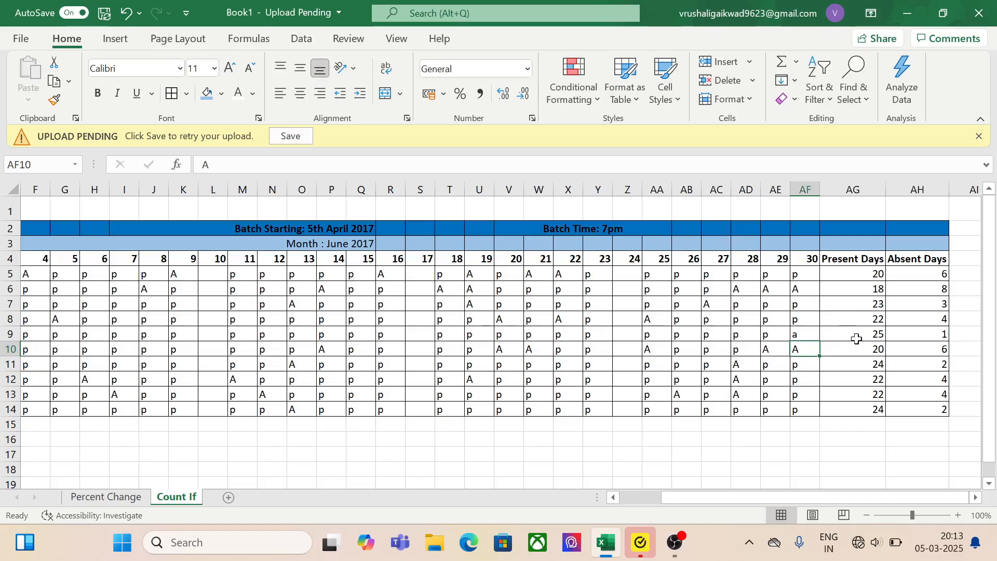
mouse_move(674, 545)
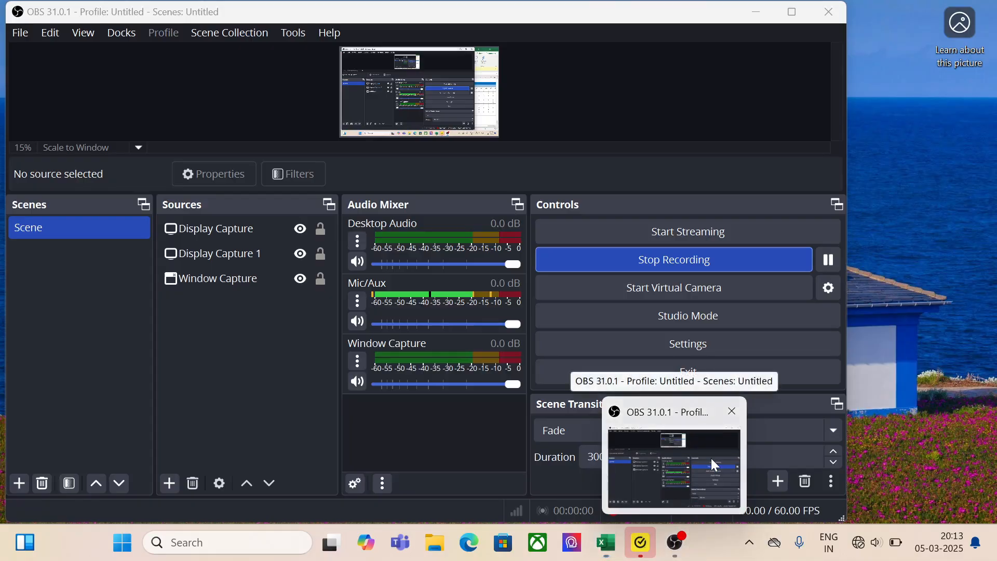
left_click(712, 458)
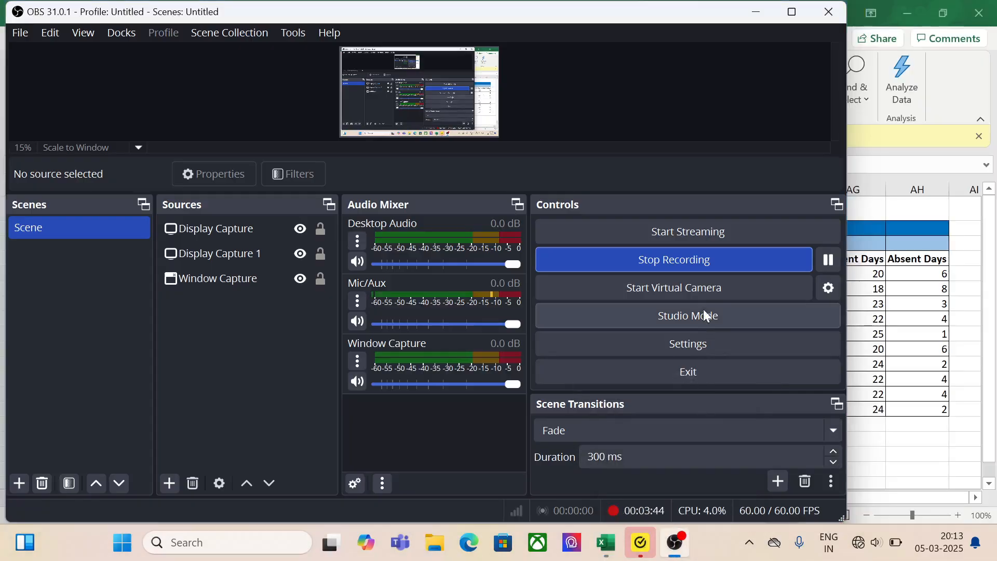